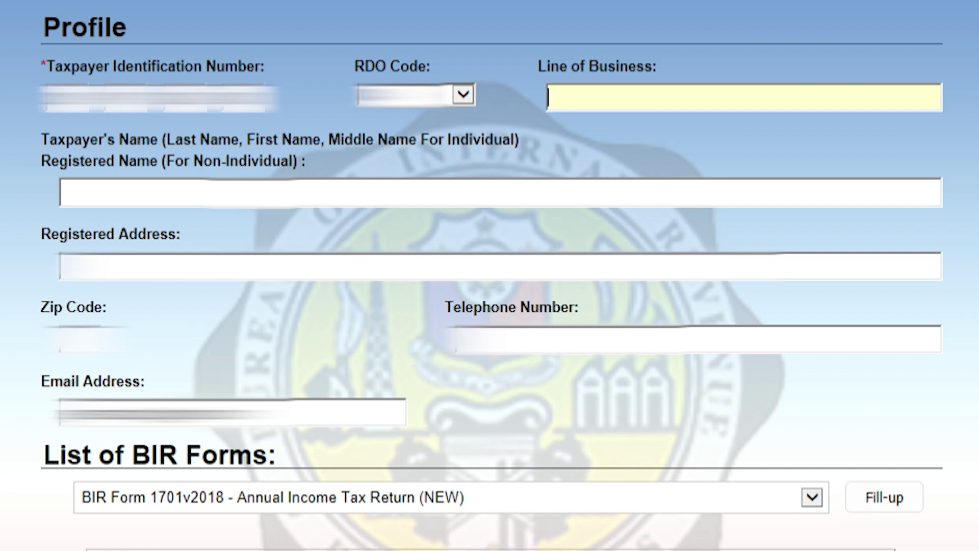
Enter ONLINE BLOGGER as the line of business and fill in the taxpayer's full name.
type("ONLINE BLOGGER")
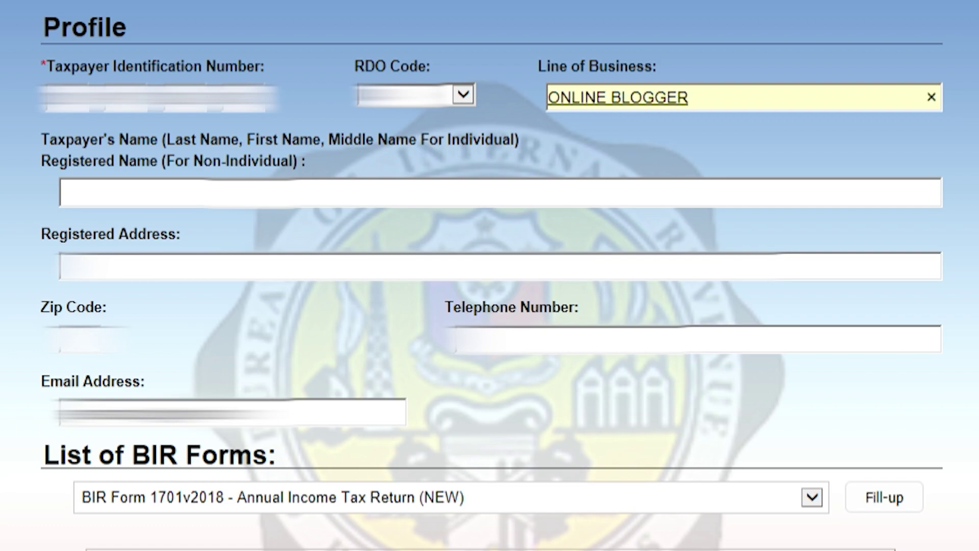
left_click(61, 192)
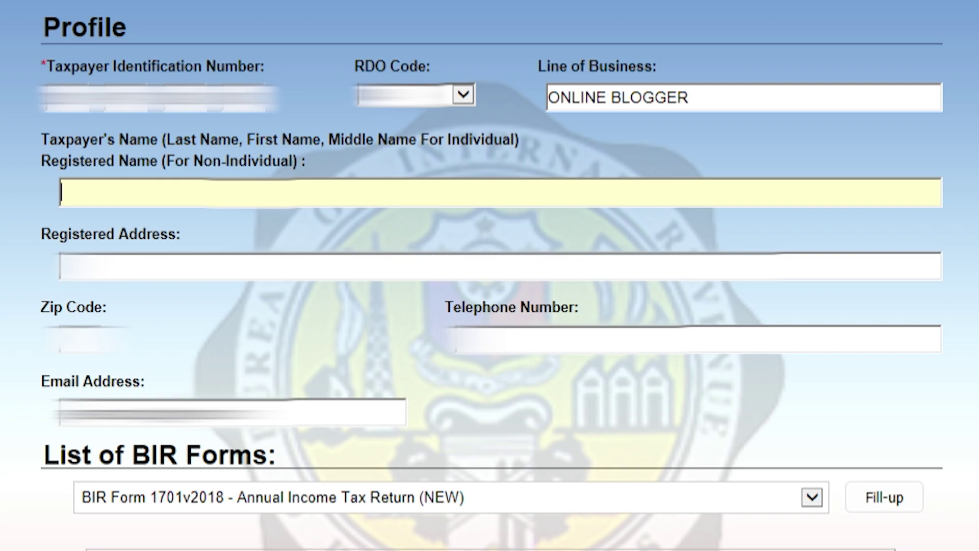
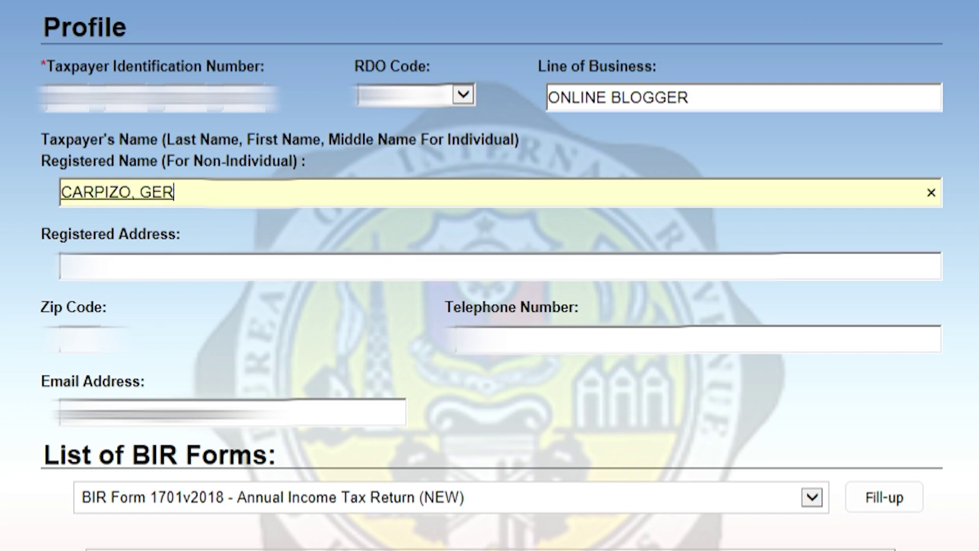
key("Tab")
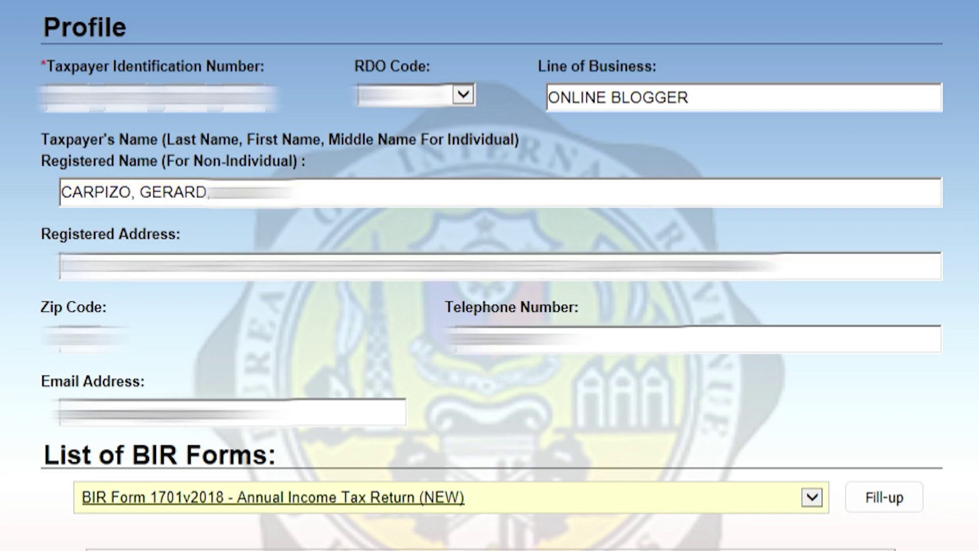
Select BIR Form 1701v2018 from the form list and open it for fill-up.
left_click(441, 497)
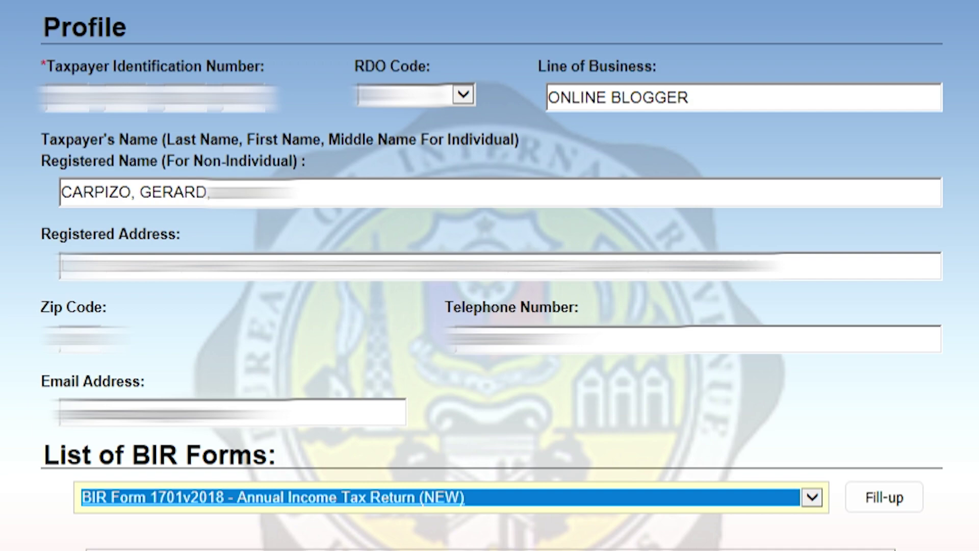
key("Tab")
key("space")
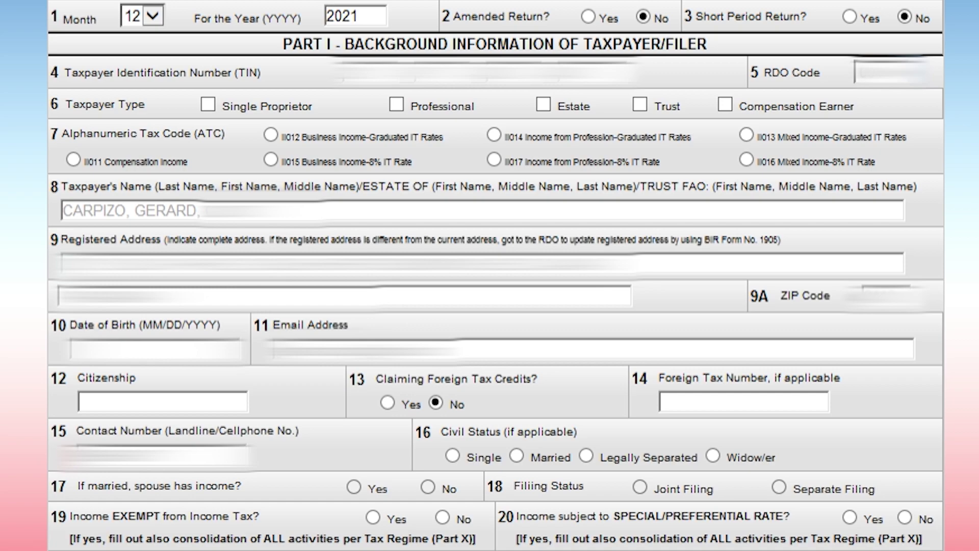
Tick Single Proprietor and Compensation Earner, choose ATC II013 Mixed Income, and enter the taxpayer's birth date.
left_click(207, 104)
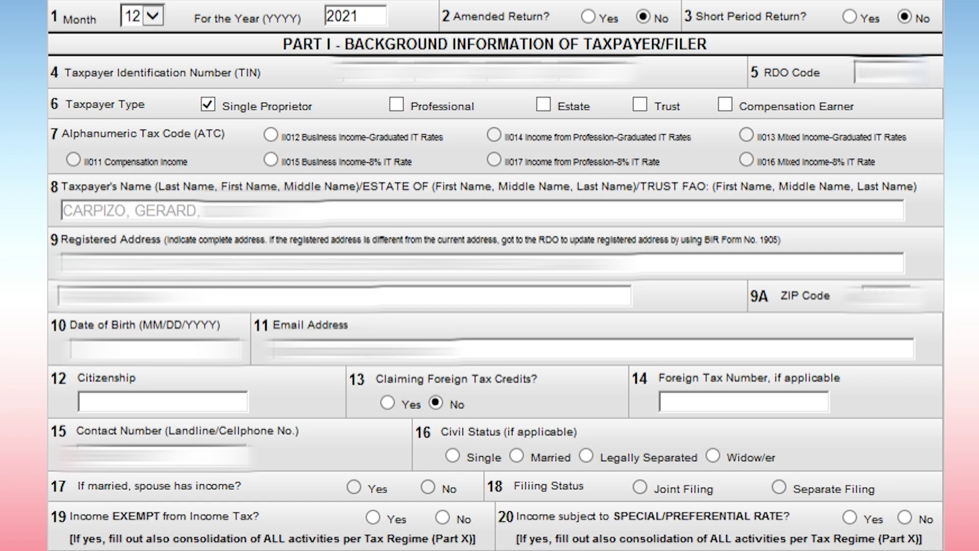
left_click(725, 104)
left_click(746, 134)
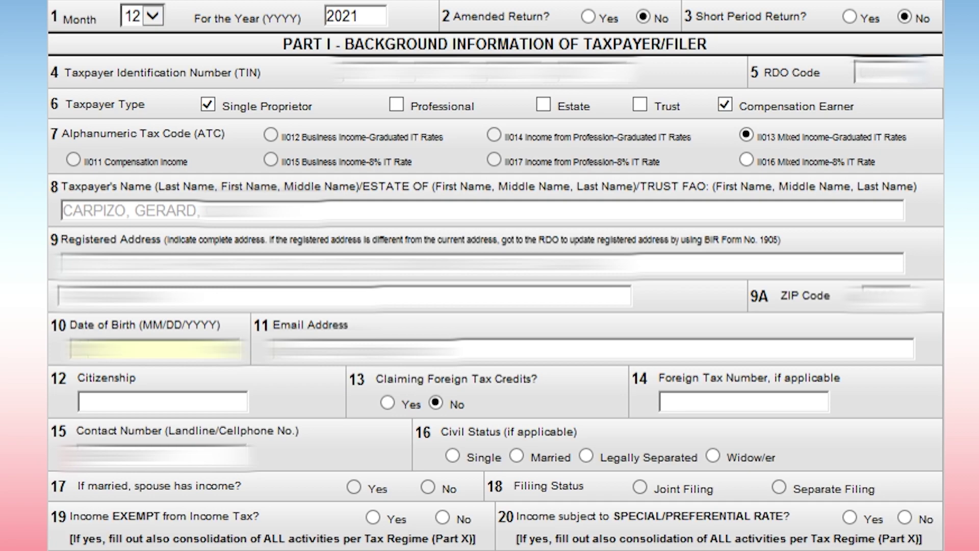
type("????")
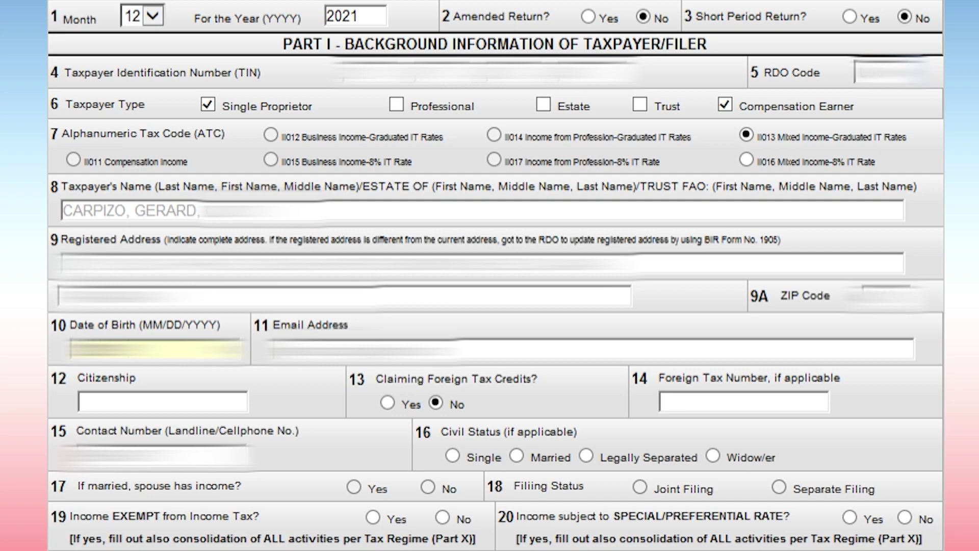
type("??")
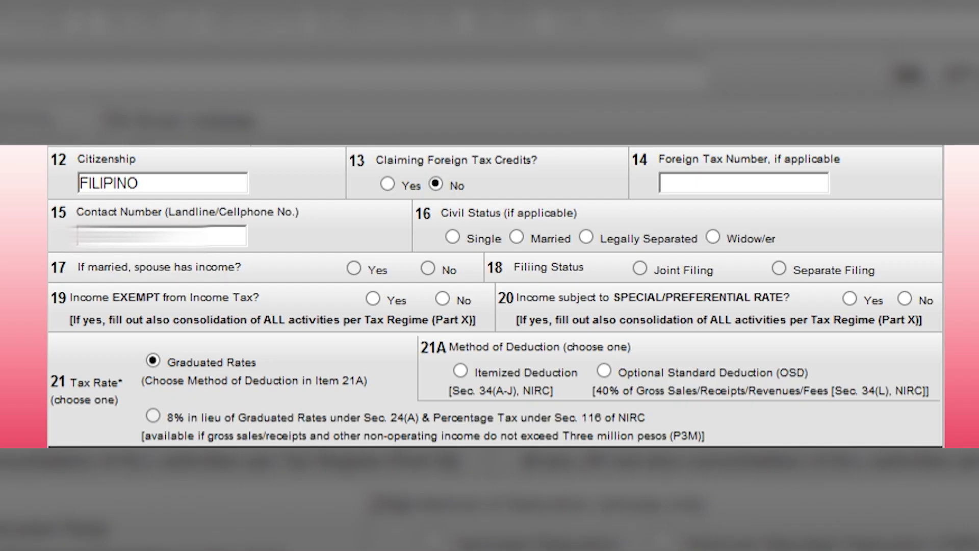
Set civil status to Married, answer No to items 17, 19 and 20, and choose Itemized Deduction.
left_click(516, 237)
left_click(428, 268)
left_click(442, 298)
left_click(905, 298)
left_click(460, 370)
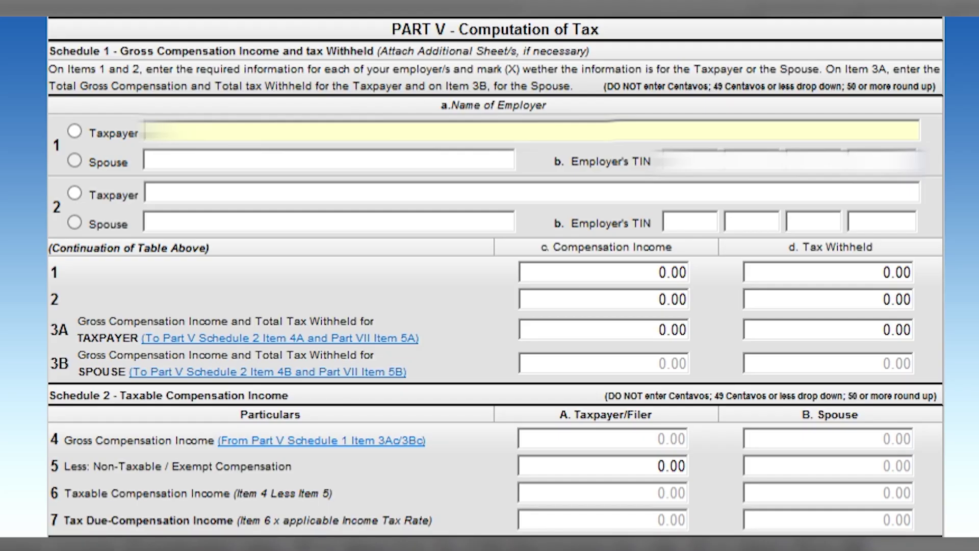
Enter the employer's name, employer TIN and compensation income for Schedule 1 item 1.
type("...")
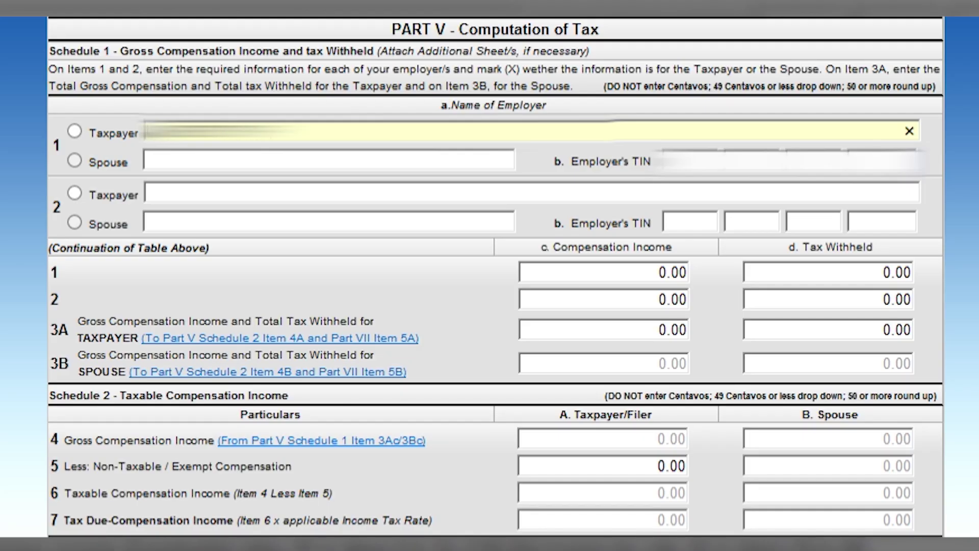
type("...")
key("Tab")
type("......000")
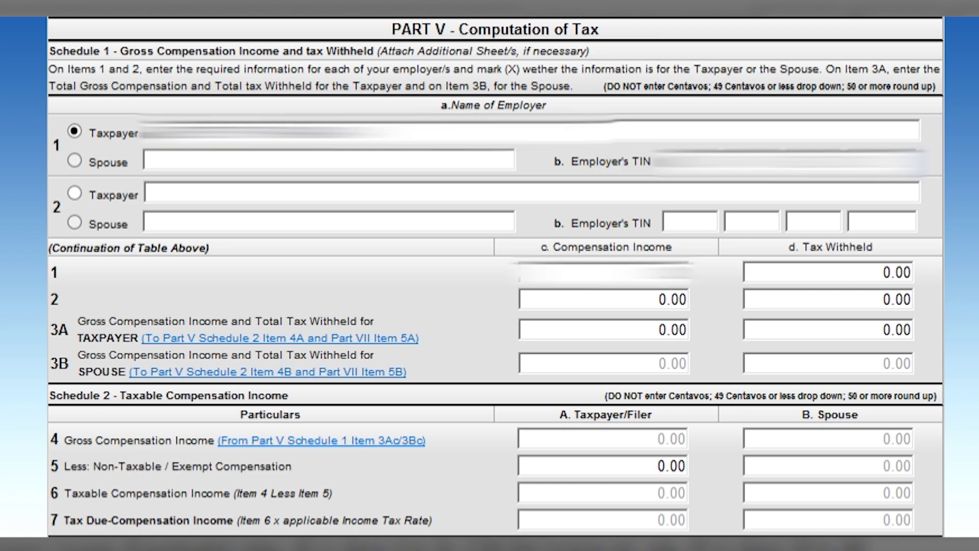
left_click(655, 272)
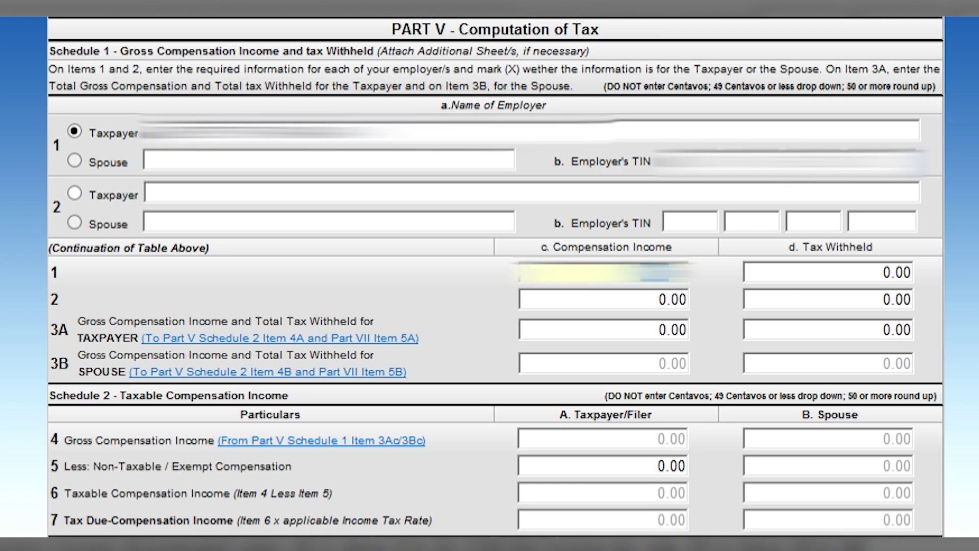
type("00")
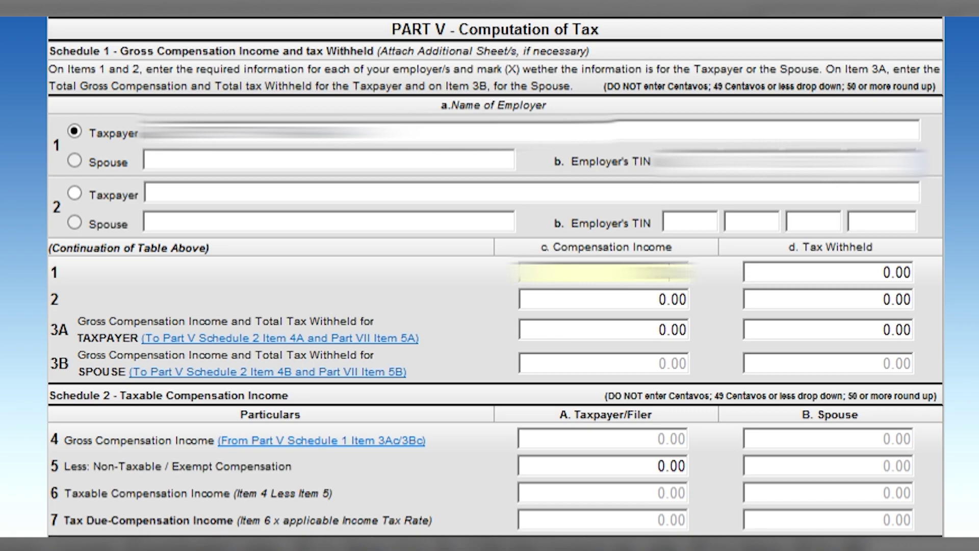
type("000")
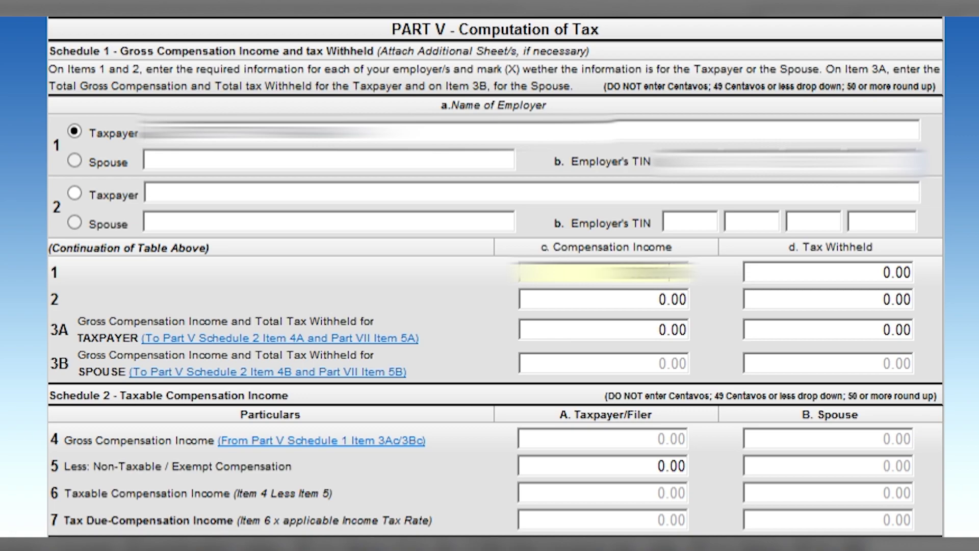
key("Tab")
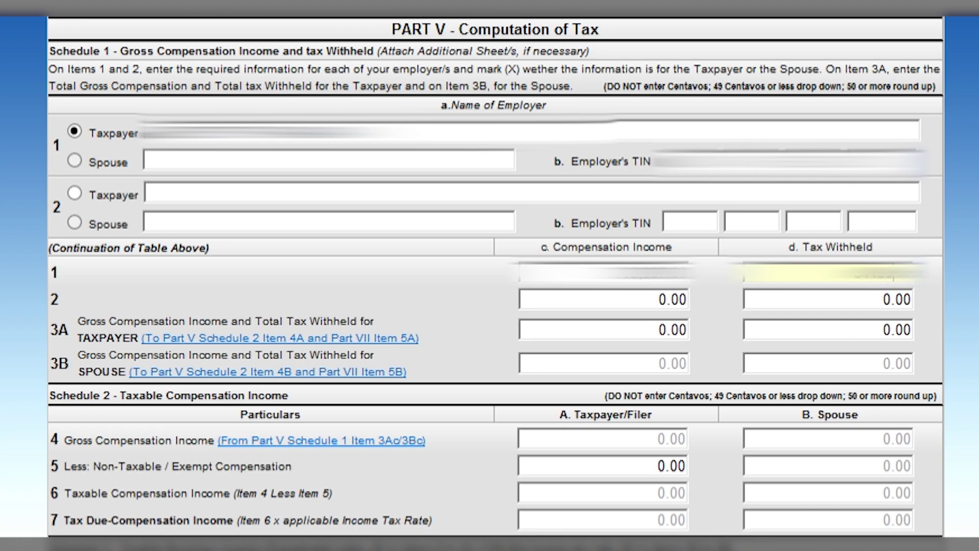
Fill the item 3A compensation and tax-withheld totals, and 90000 non-taxable compensation in item 5.
left_click(603, 330)
type("00")
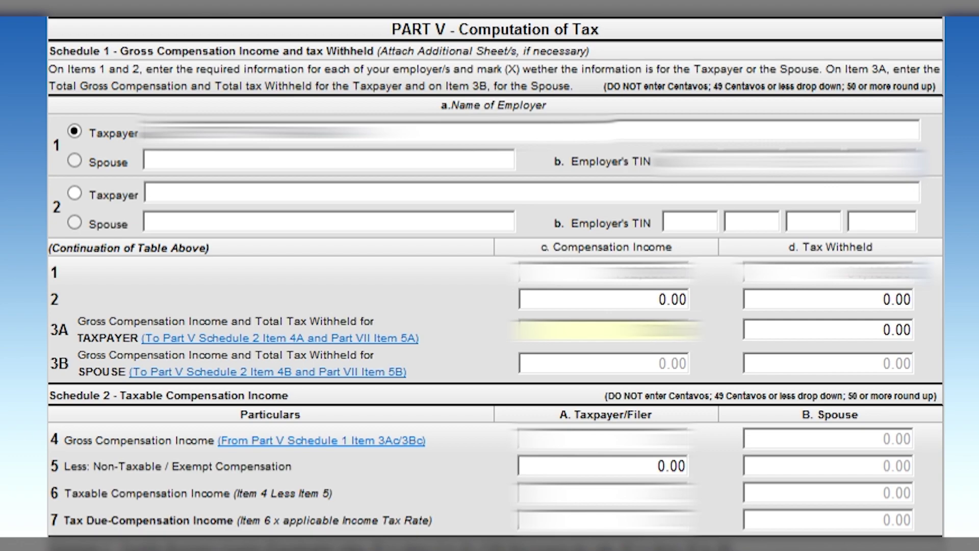
type("000")
key("Tab")
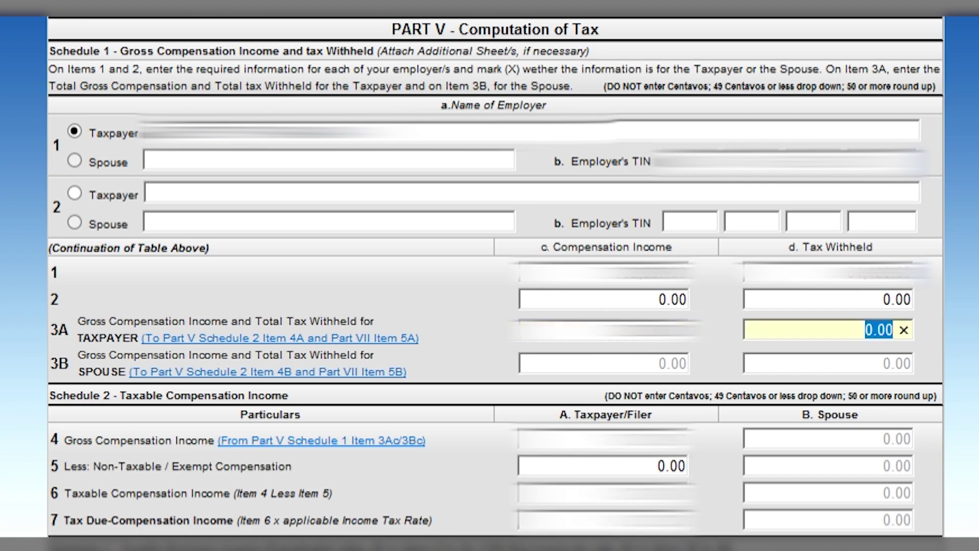
type("00")
key("Tab")
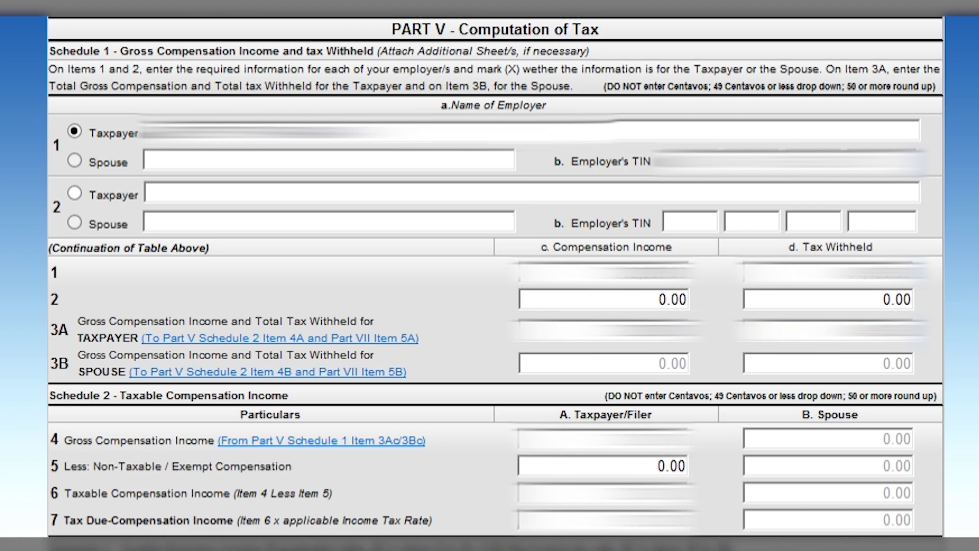
key("Tab")
type("90000")
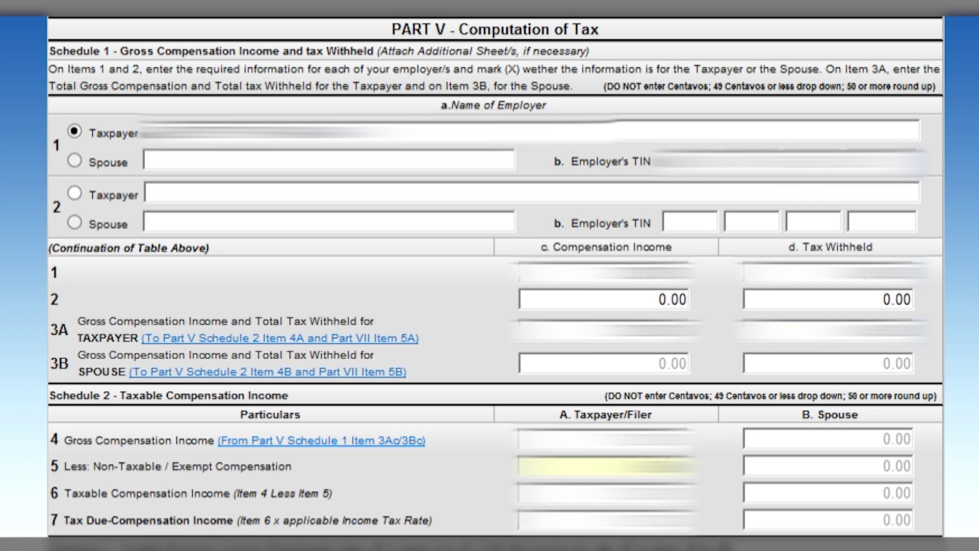
key("Tab")
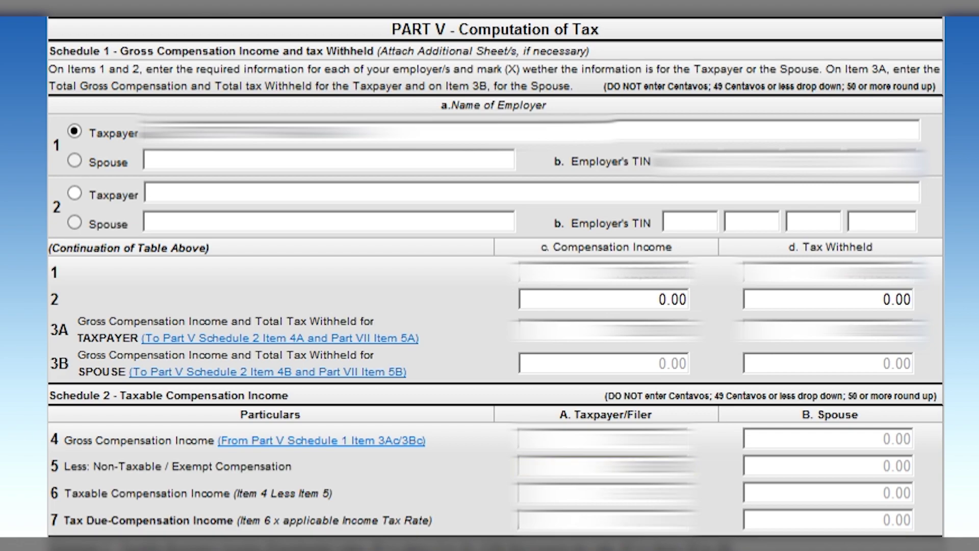
Enter 100000 as the taxpayer's sales/revenues/receipts in Schedule 3 item 8.
key("Tab")
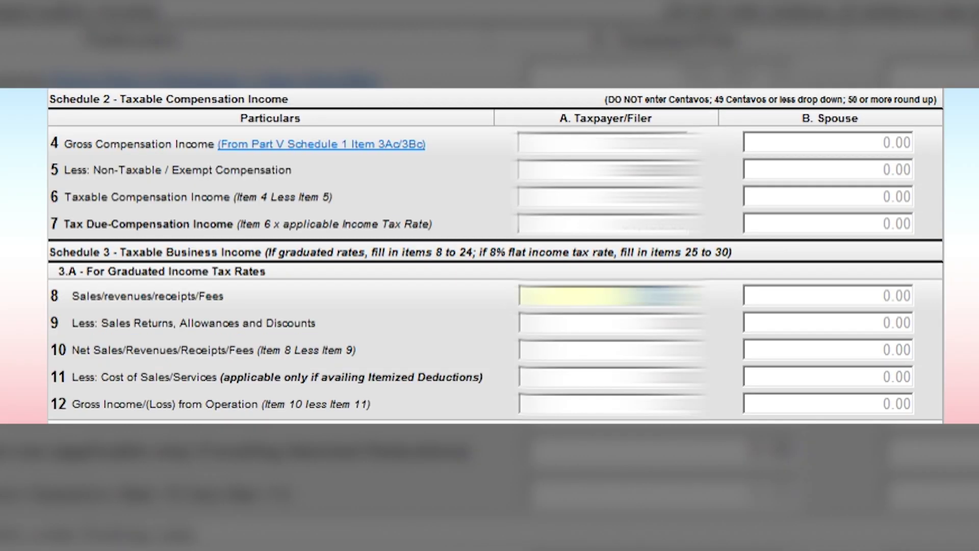
type("100000")
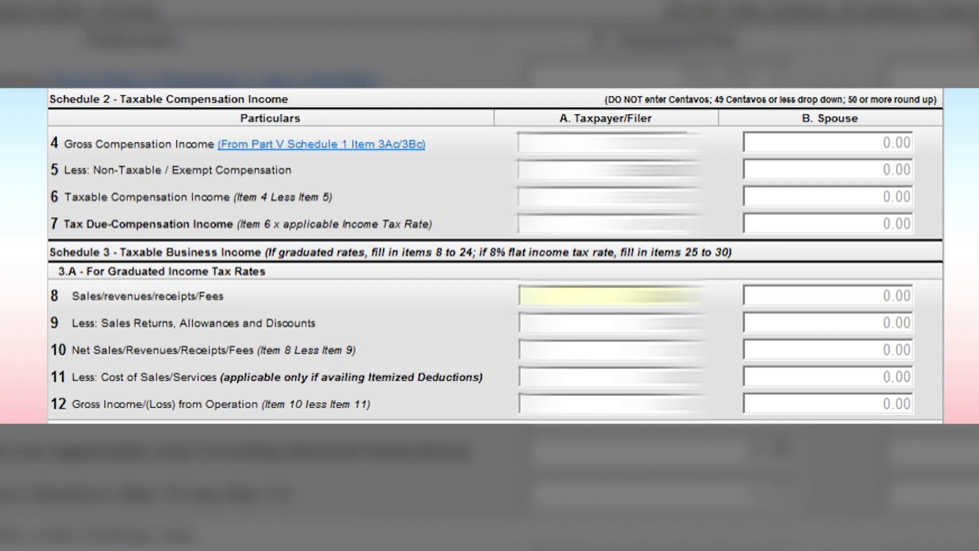